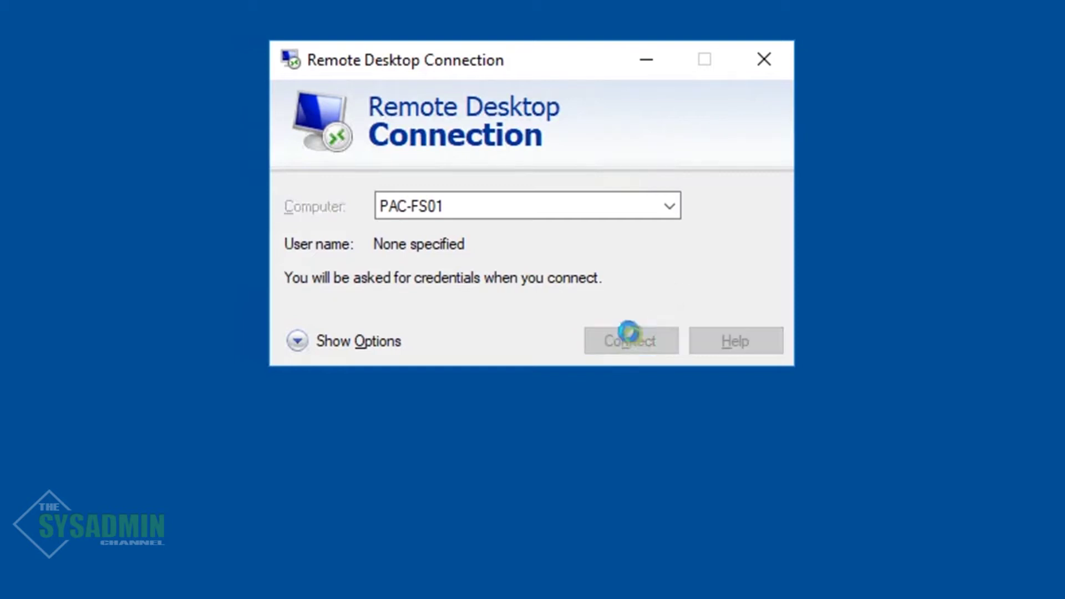
text(••••••••)
Submit the PAC-FS01 password, then dismiss the CredSSP authentication error that appears
key(Return)
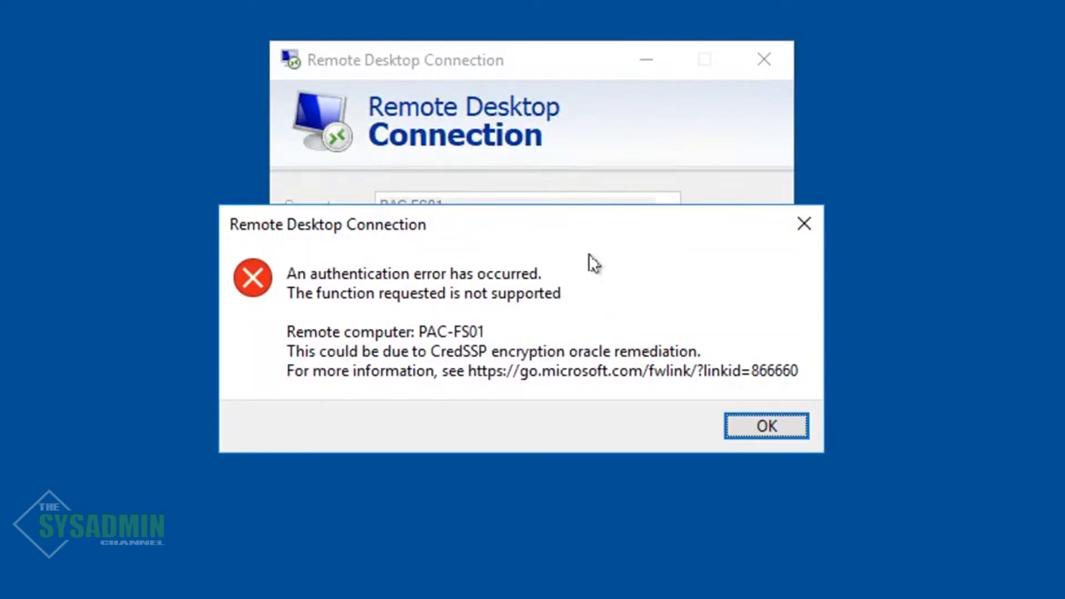
drag(582, 227, 583, 266)
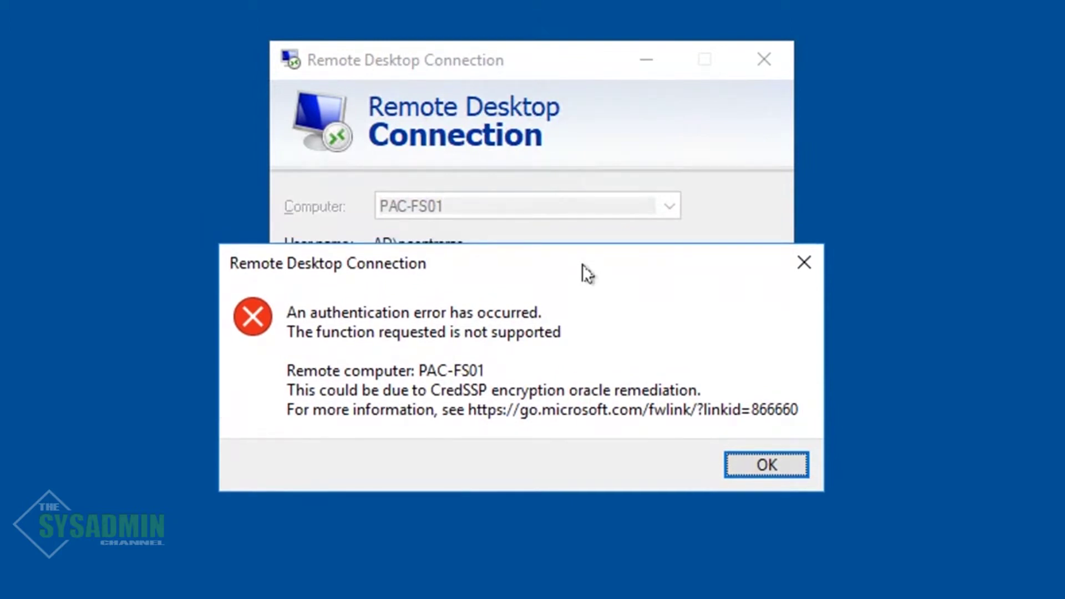
click(760, 463)
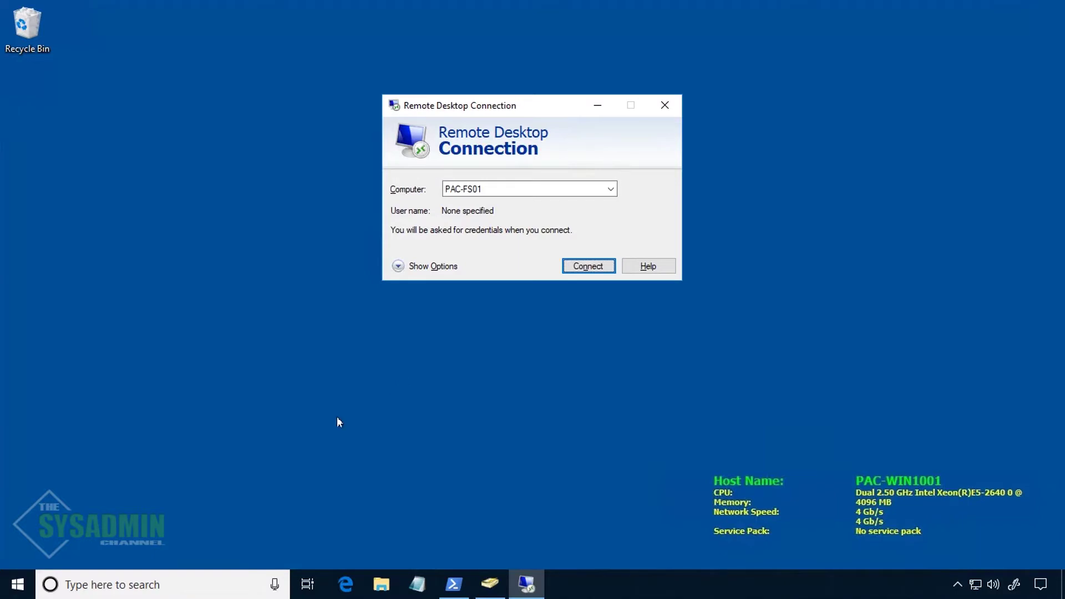
Launch gpedit.msc and select Encryption Oracle Remediation under System > Credentials Delegation
click(17, 584)
text(g)
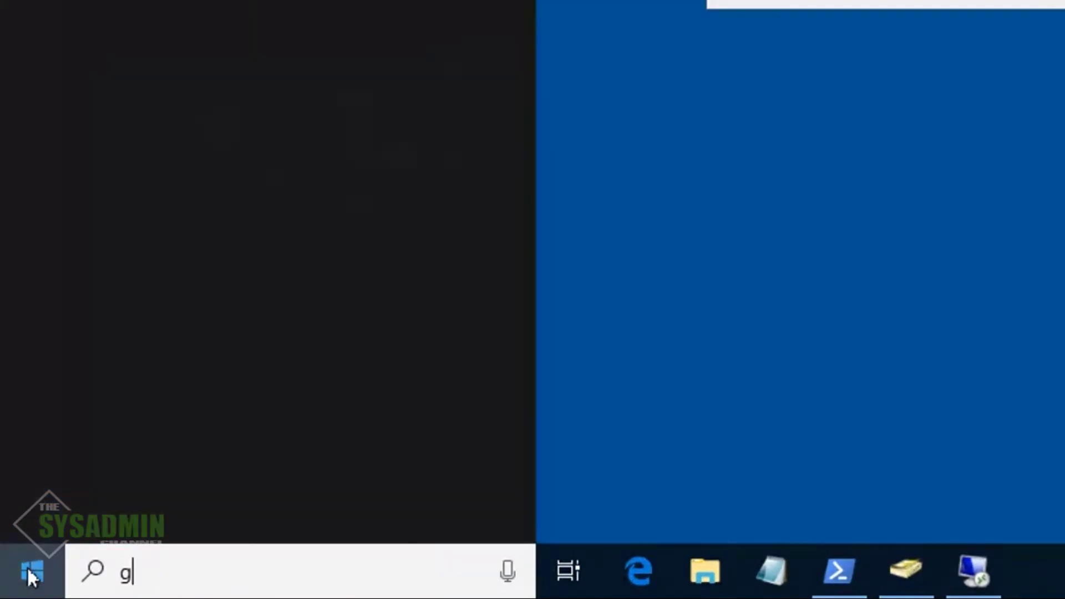
text(pedit.ms)
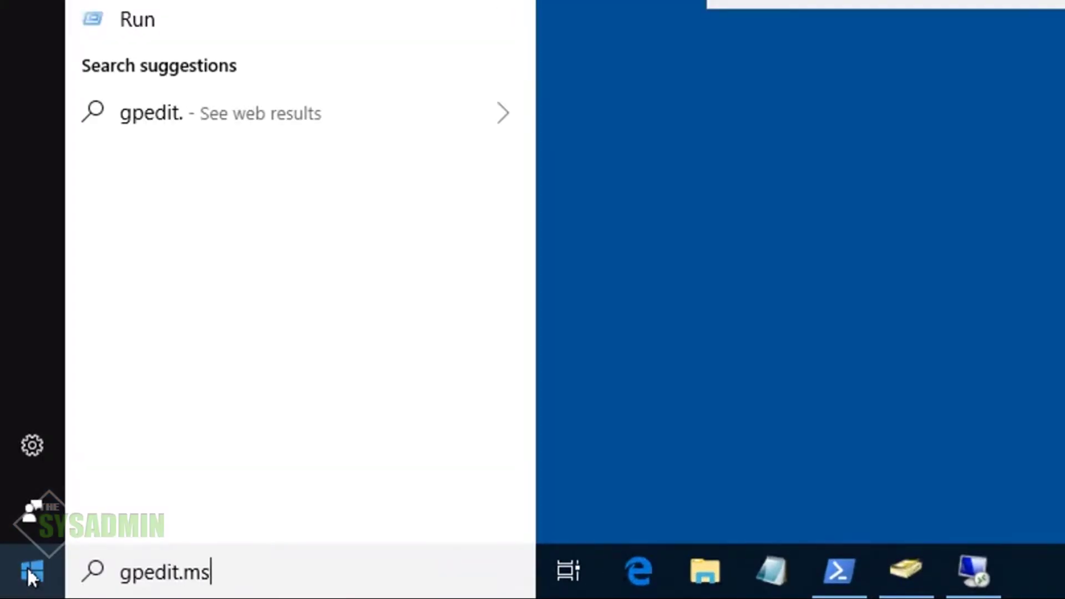
text(c)
key(Return)
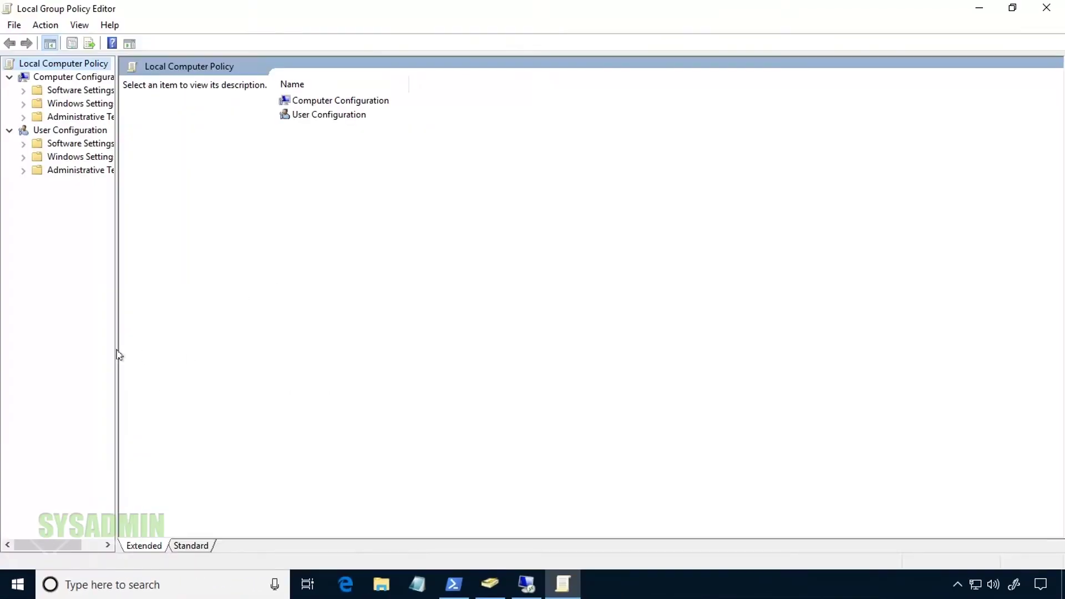
drag(117, 354, 200, 348)
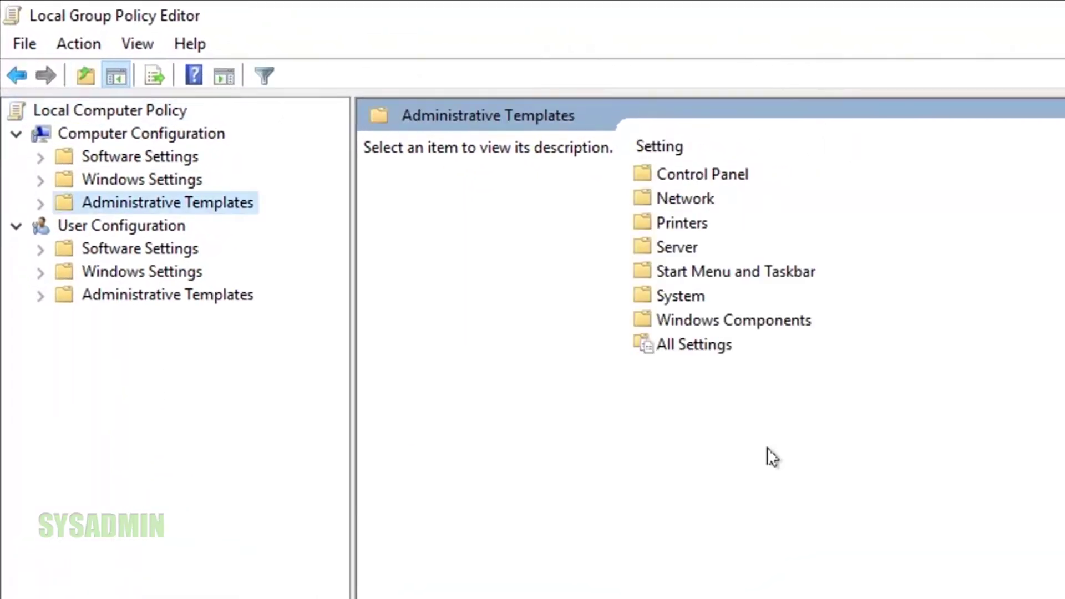
click(40, 203)
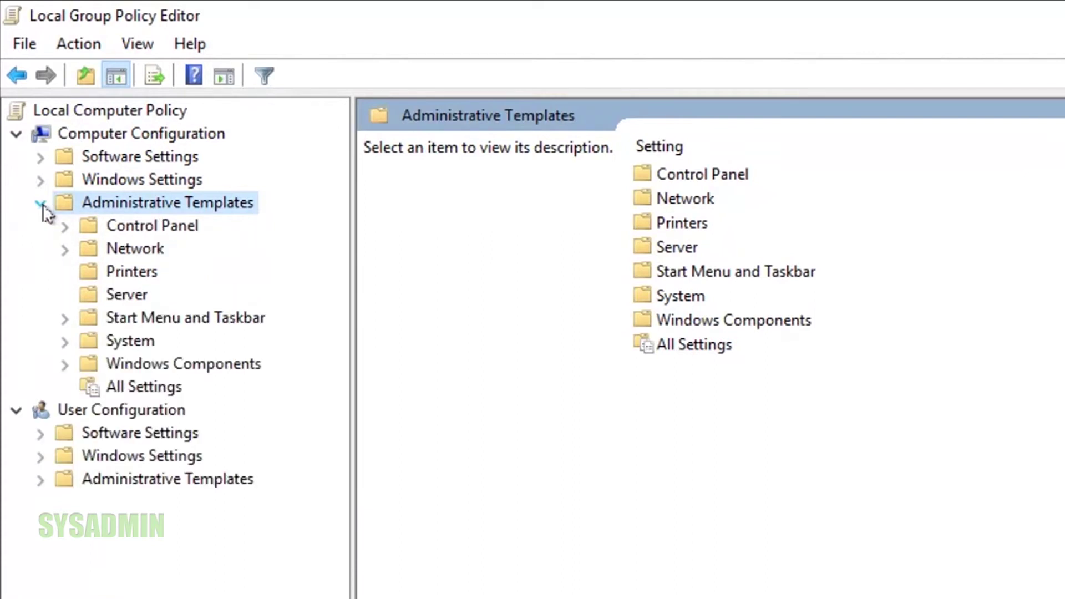
click(66, 341)
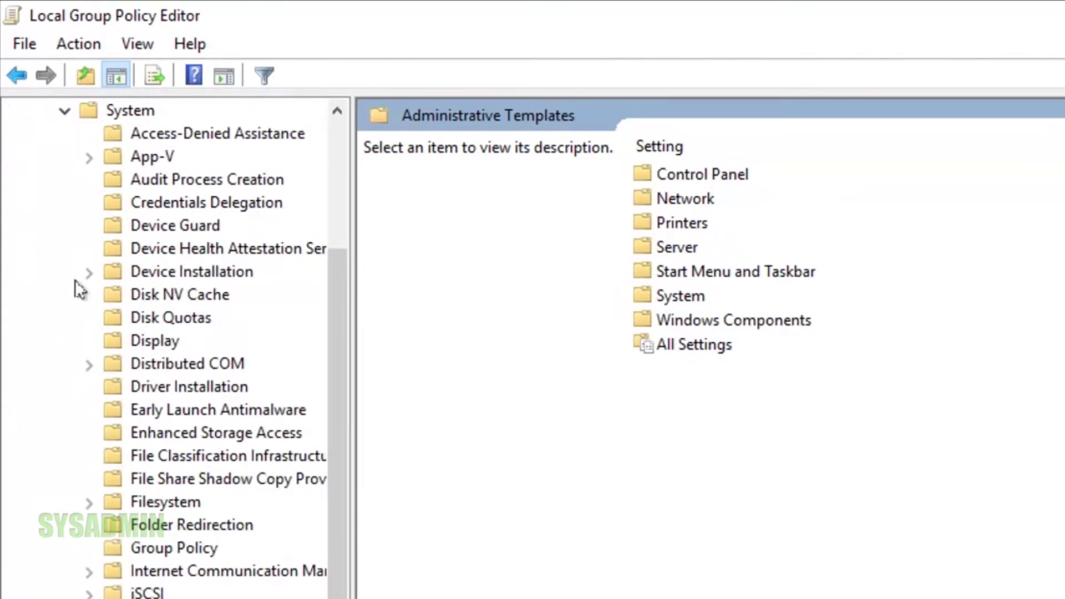
click(170, 202)
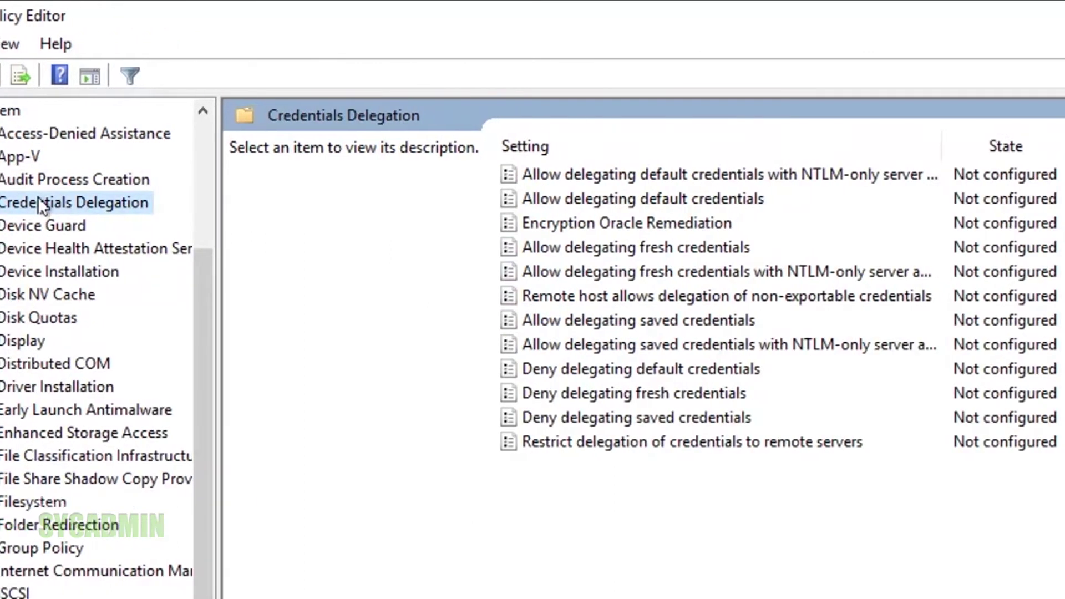
click(479, 223)
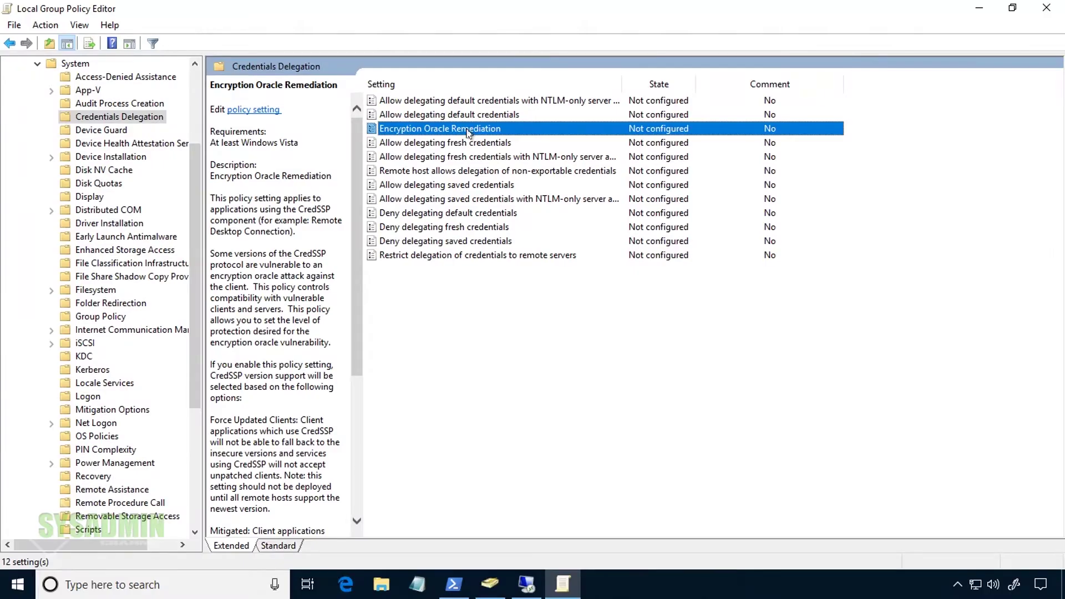
Enable Encryption Oracle Remediation with Vulnerable protection level, then close the policy editor
double_click(472, 127)
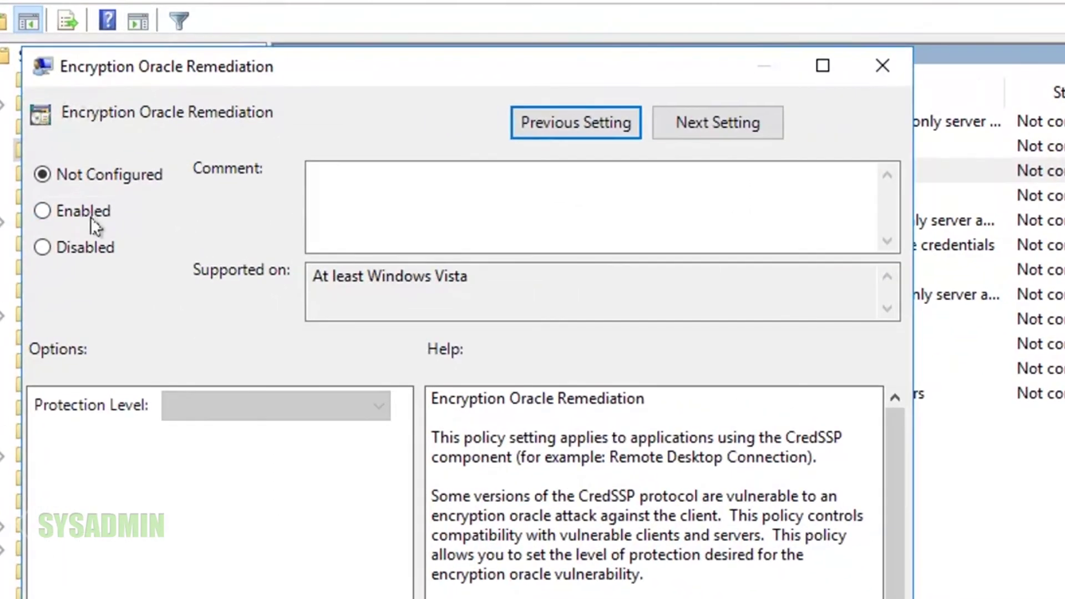
click(101, 151)
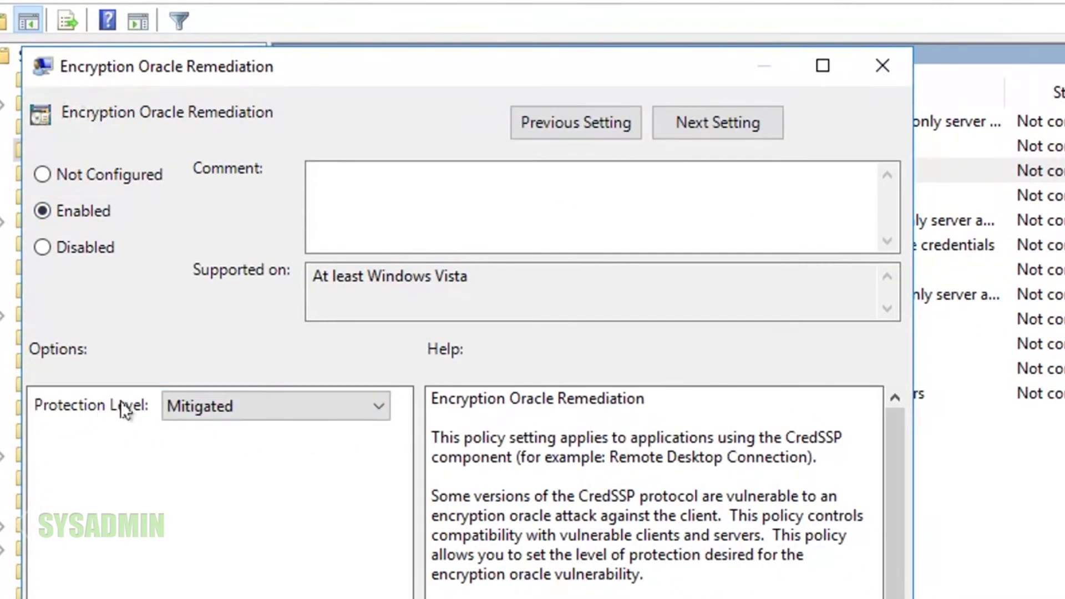
click(312, 407)
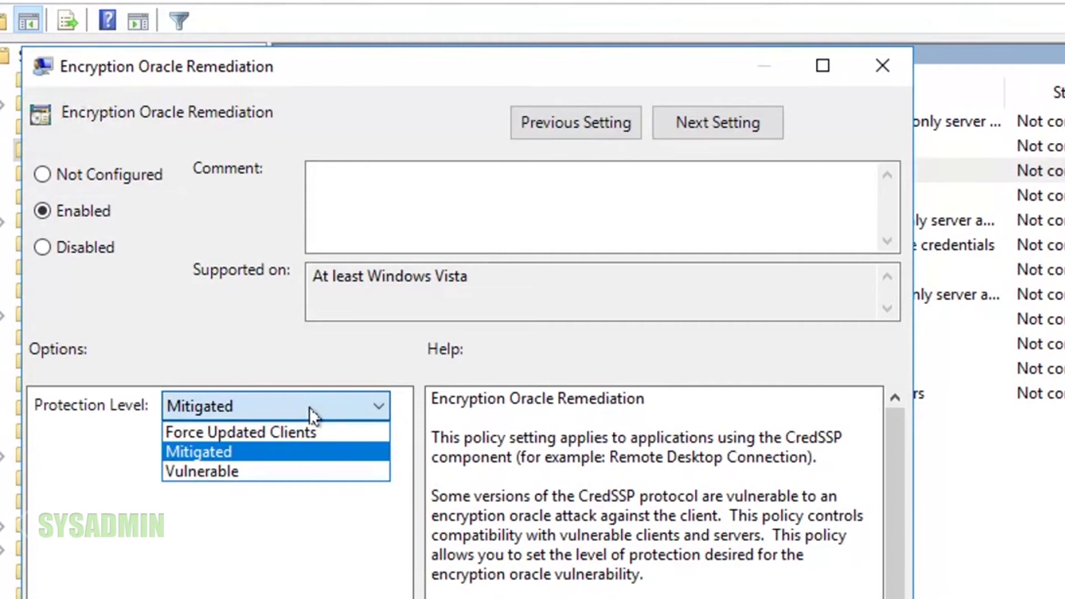
click(244, 471)
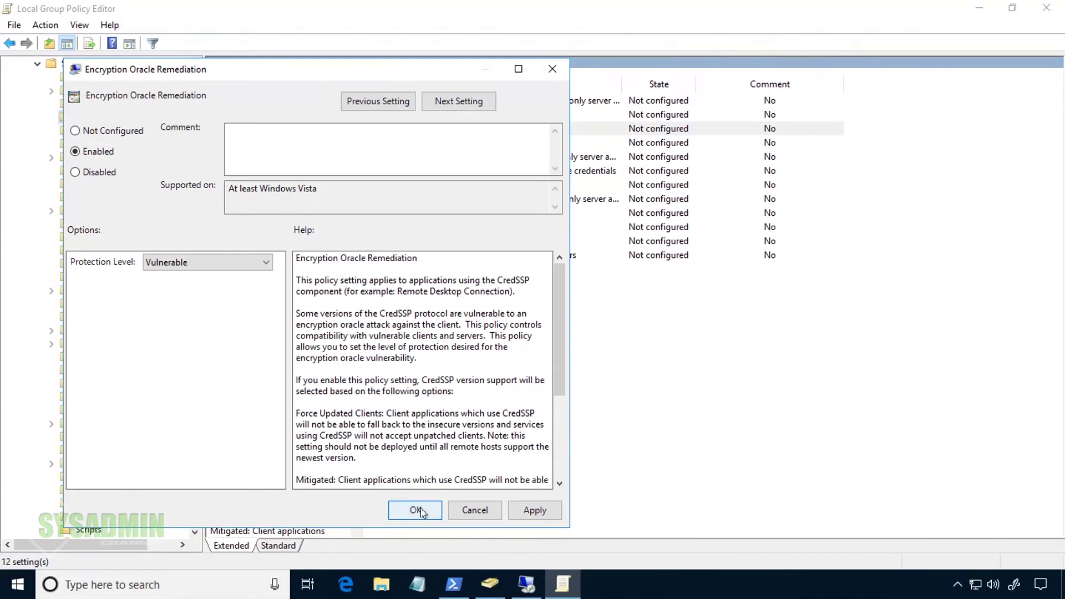
click(416, 511)
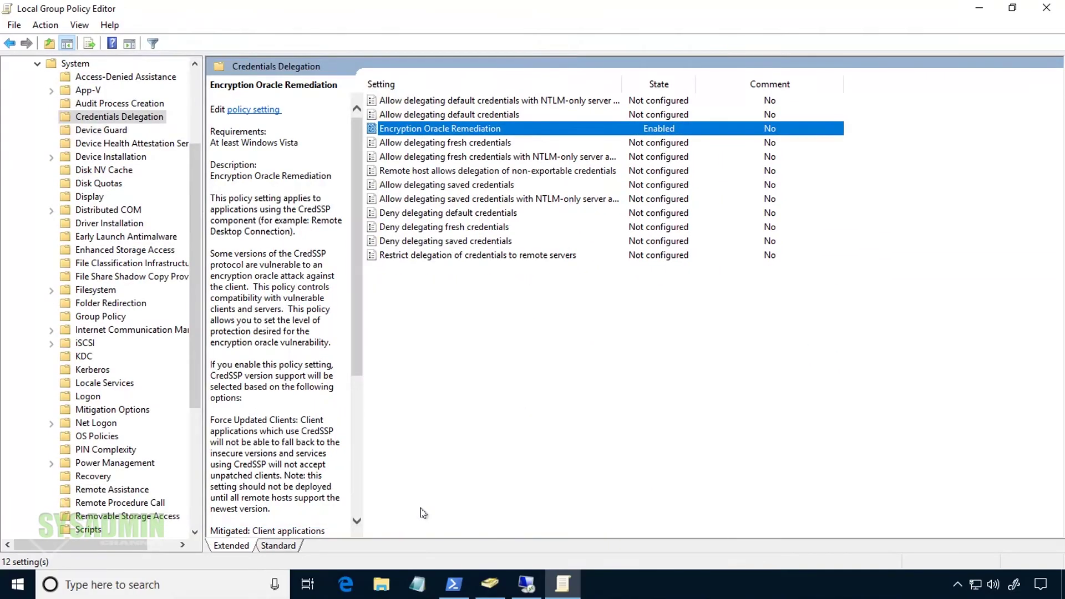
click(1046, 7)
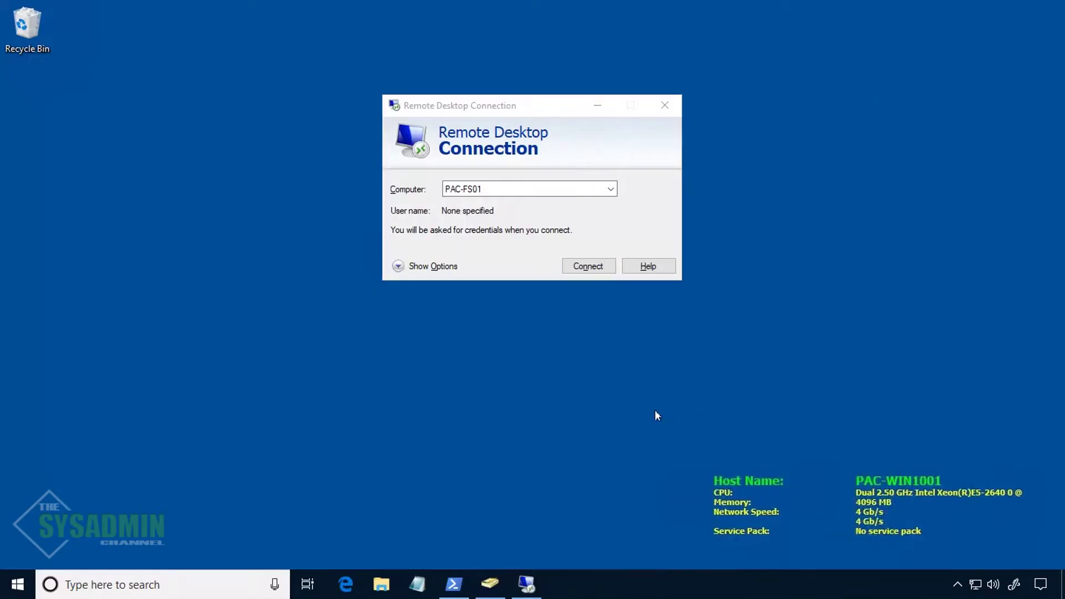
Reconnect to PAC-FS01 successfully, then end the remote session
click(601, 269)
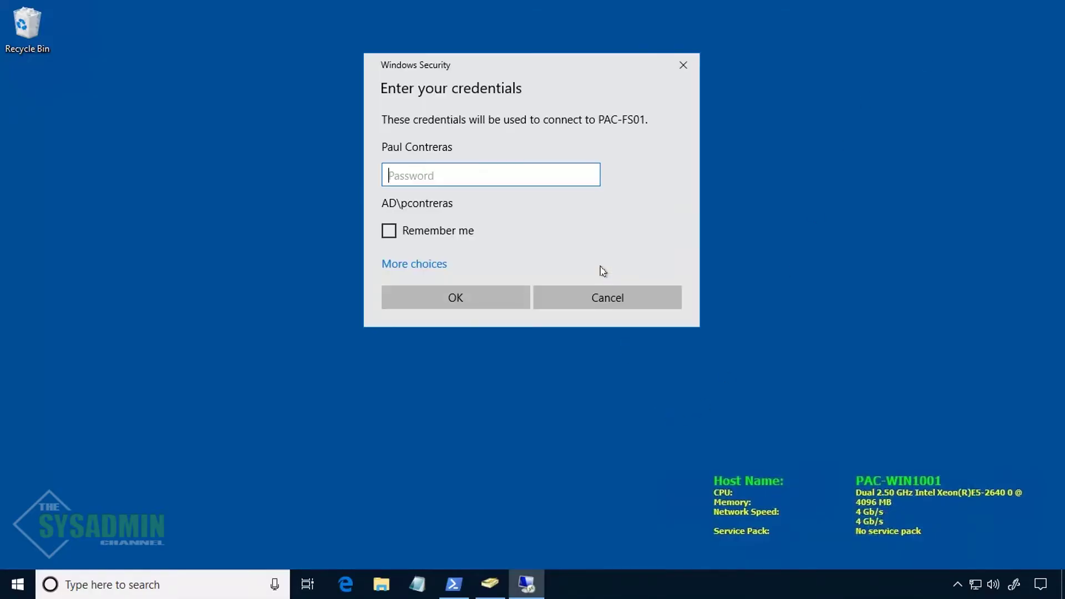
text(*****)
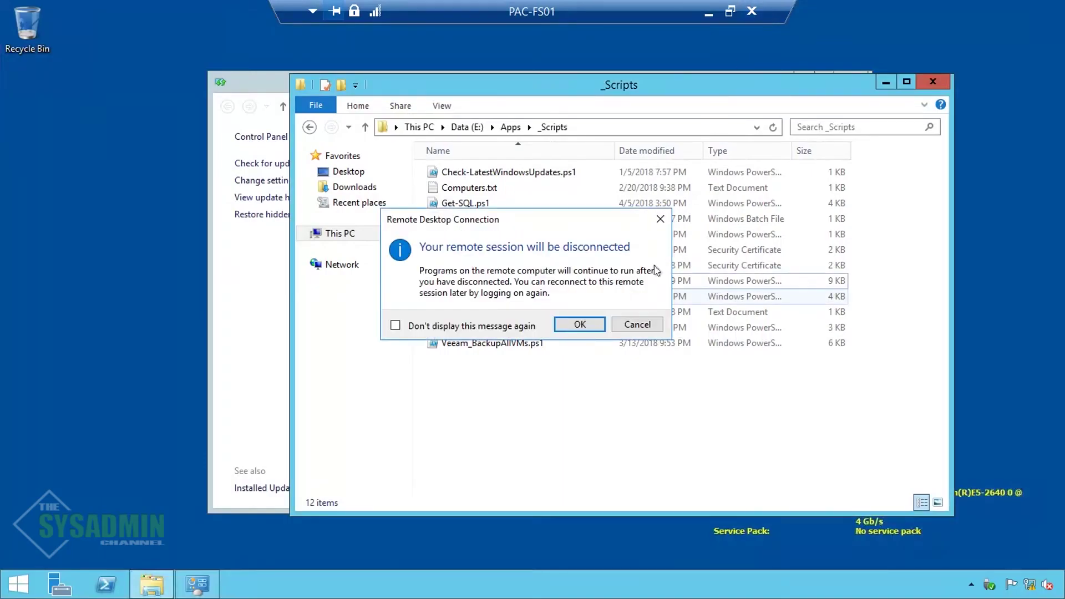
click(586, 324)
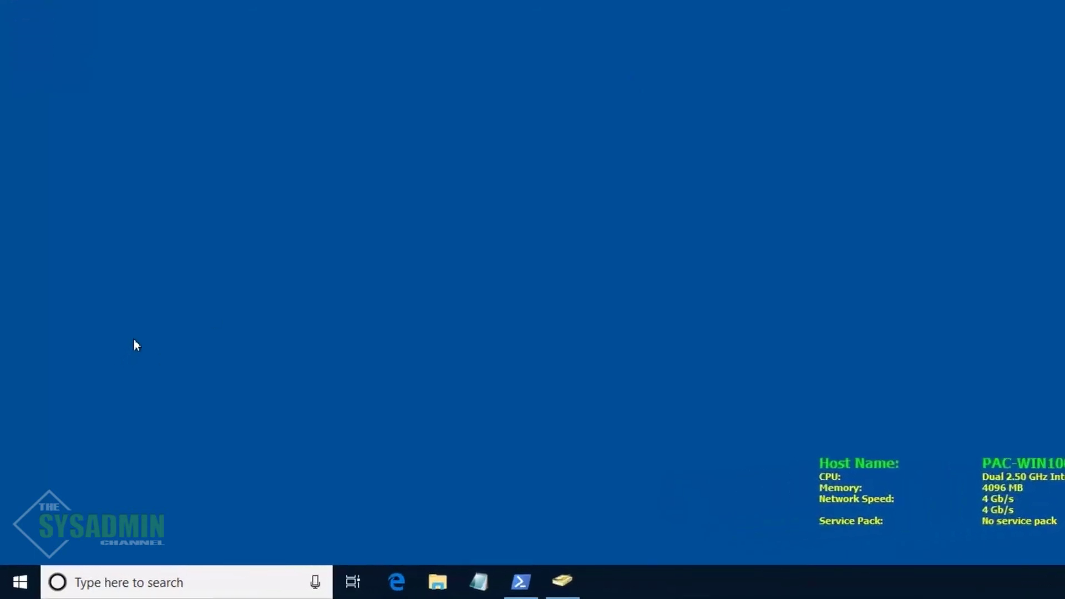
Search the Start menu for regedit and launch Registry Editor
click(19, 579)
text(r)
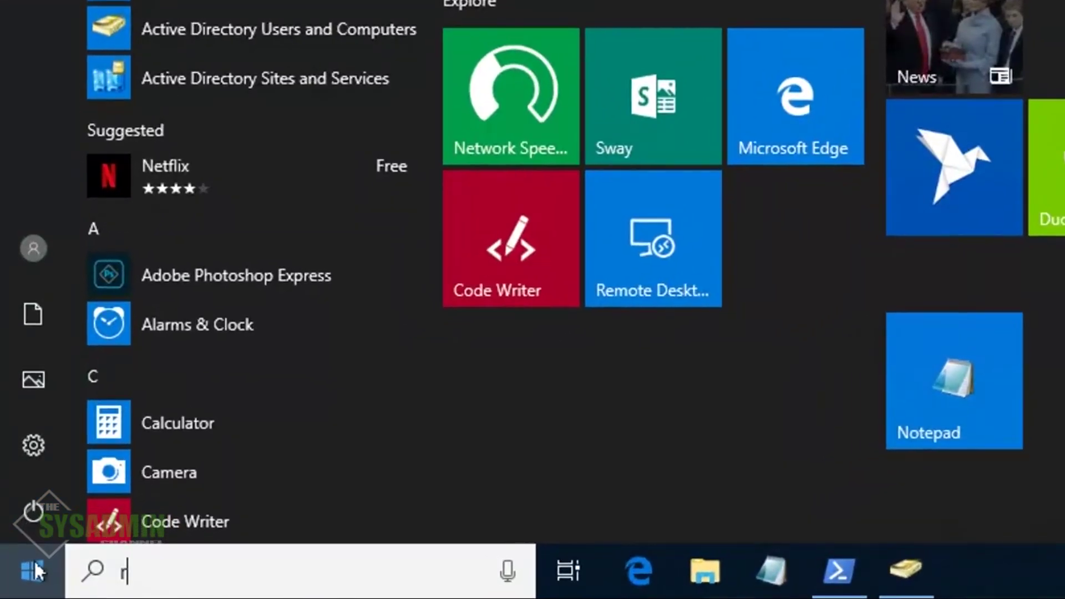
text(egedit)
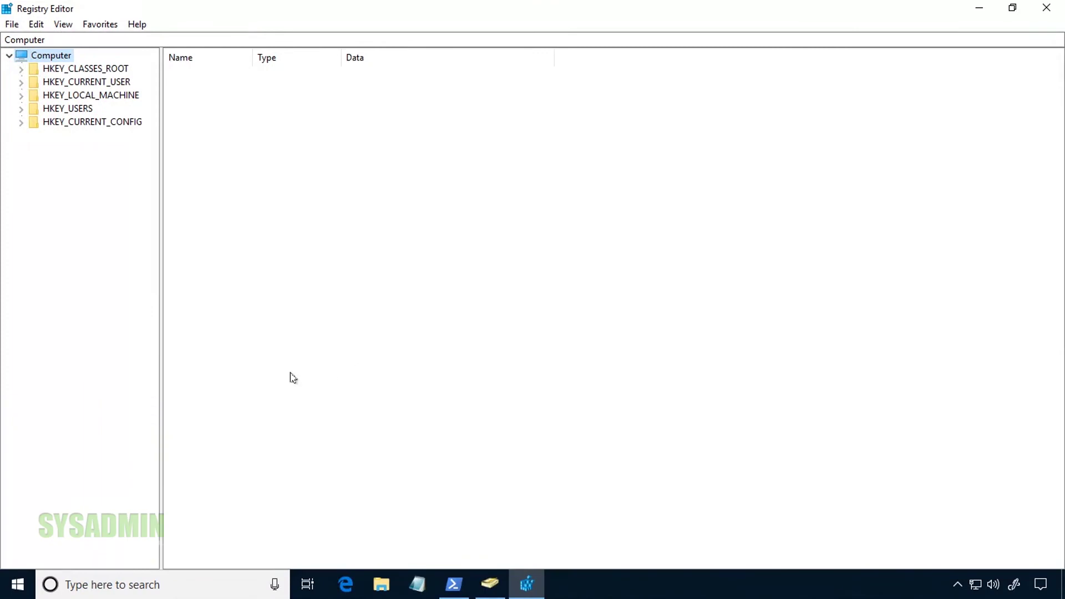
Expand HKLM\SOFTWARE\Microsoft\Windows\CurrentVersion\Policies\System\CredSSP and select the Parameters key
drag(161, 371, 249, 367)
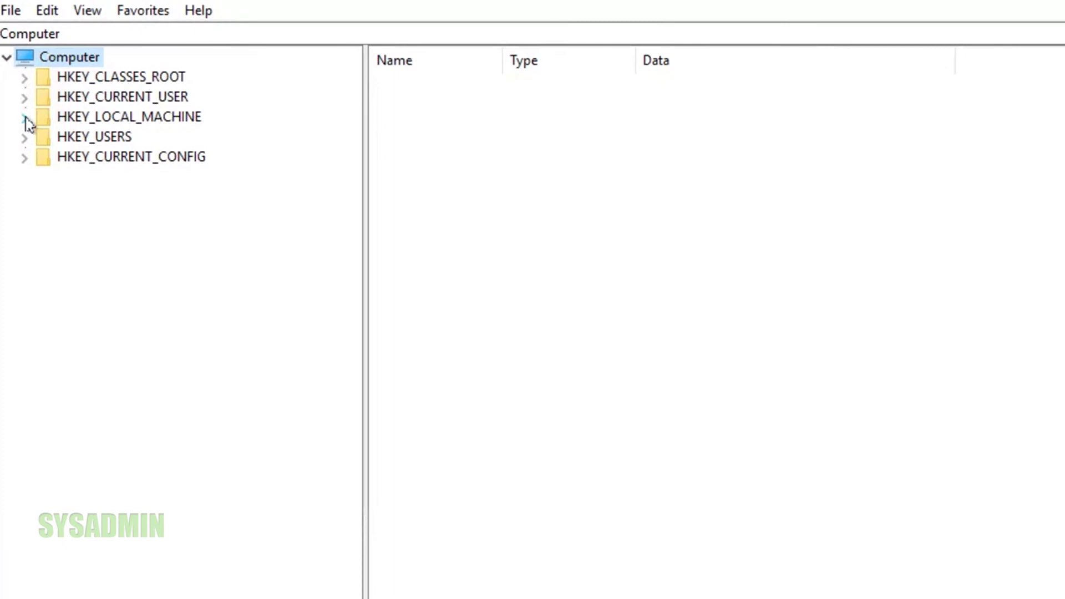
click(25, 119)
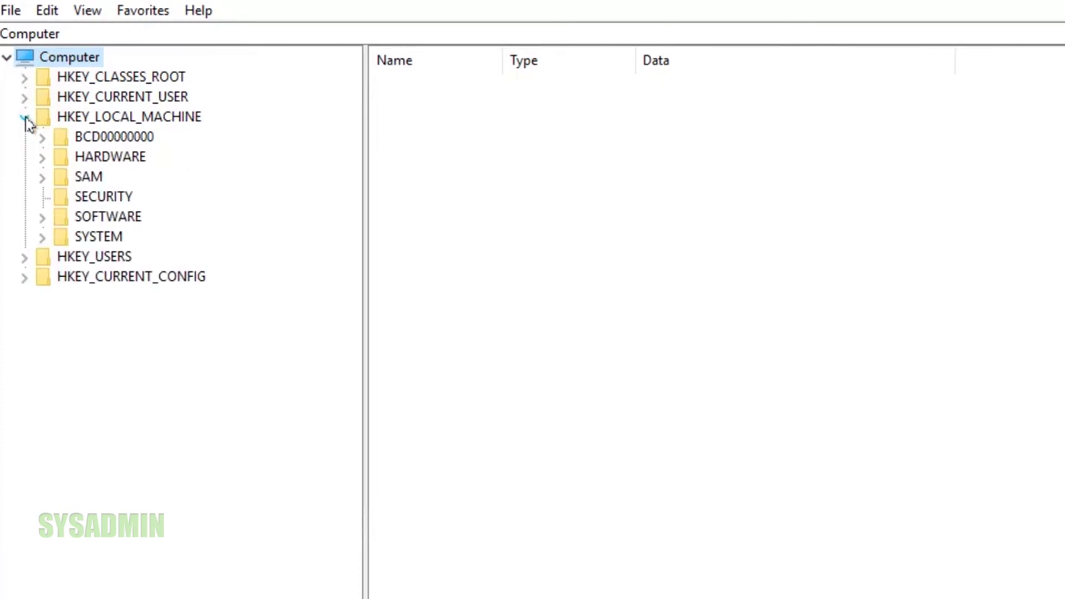
click(43, 218)
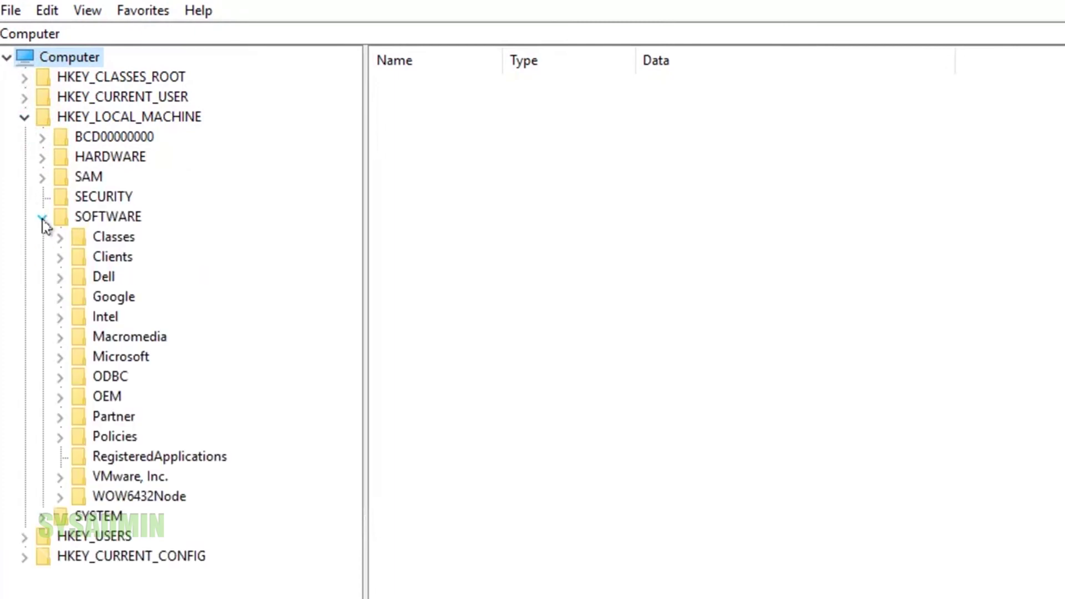
click(60, 357)
scroll(223, 416, down, 2)
scroll(223, 416, down, 20)
scroll(222, 309, down, 6)
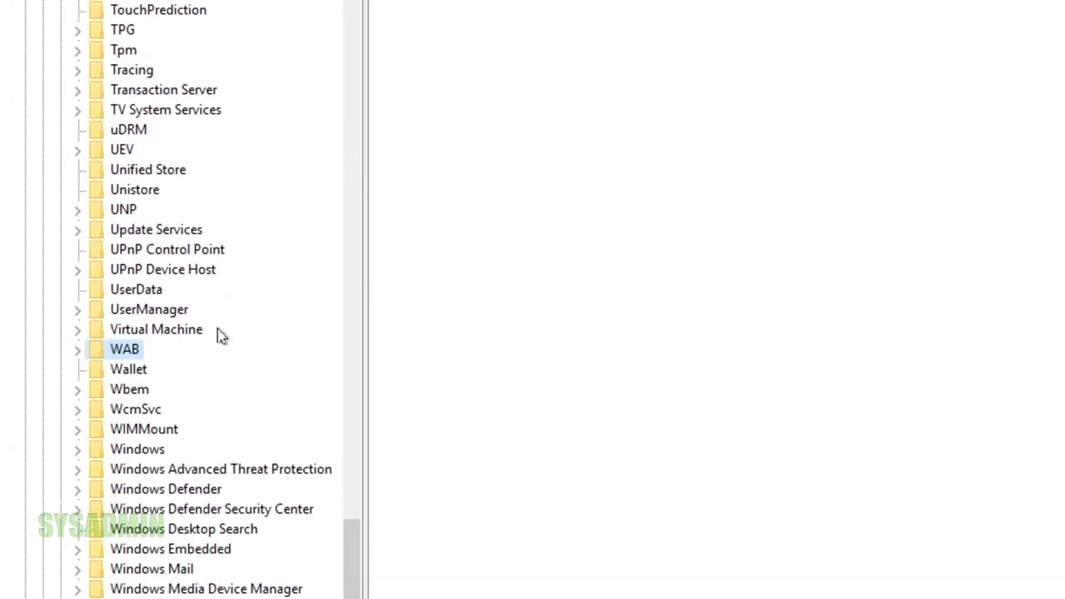
double_click(140, 458)
scroll(143, 468, down, 5)
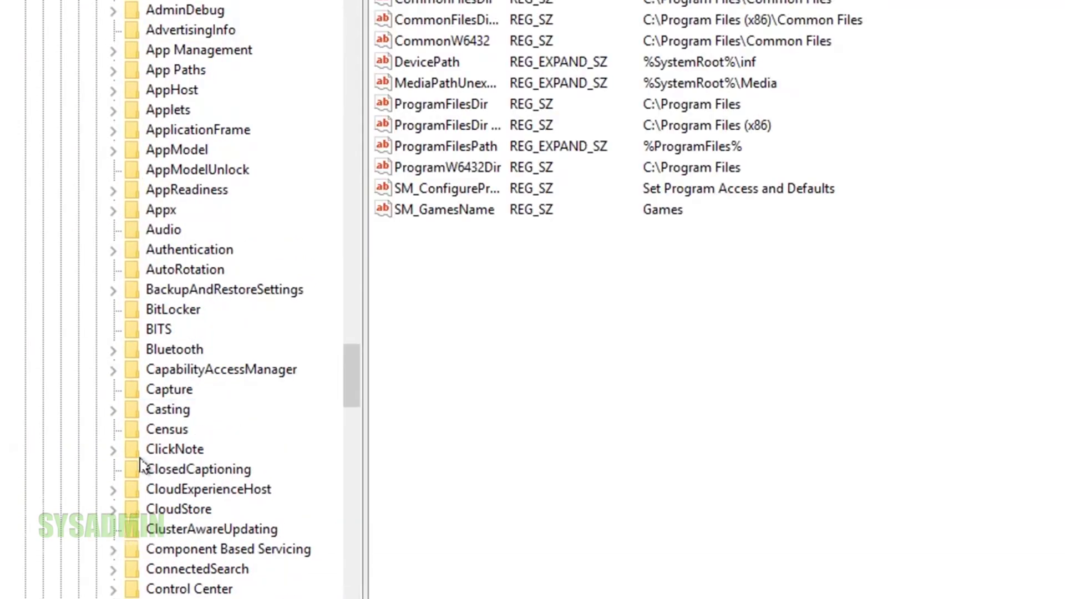
scroll(143, 469, down, 15)
scroll(142, 416, down, 4)
key(Right)
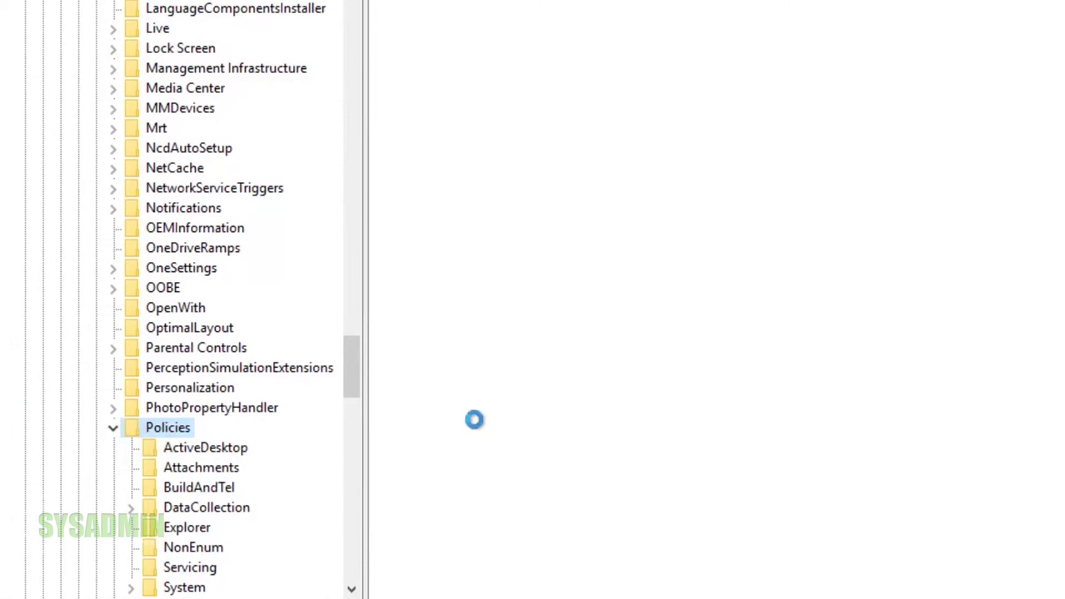
scroll(234, 375, down, 3)
double_click(205, 408)
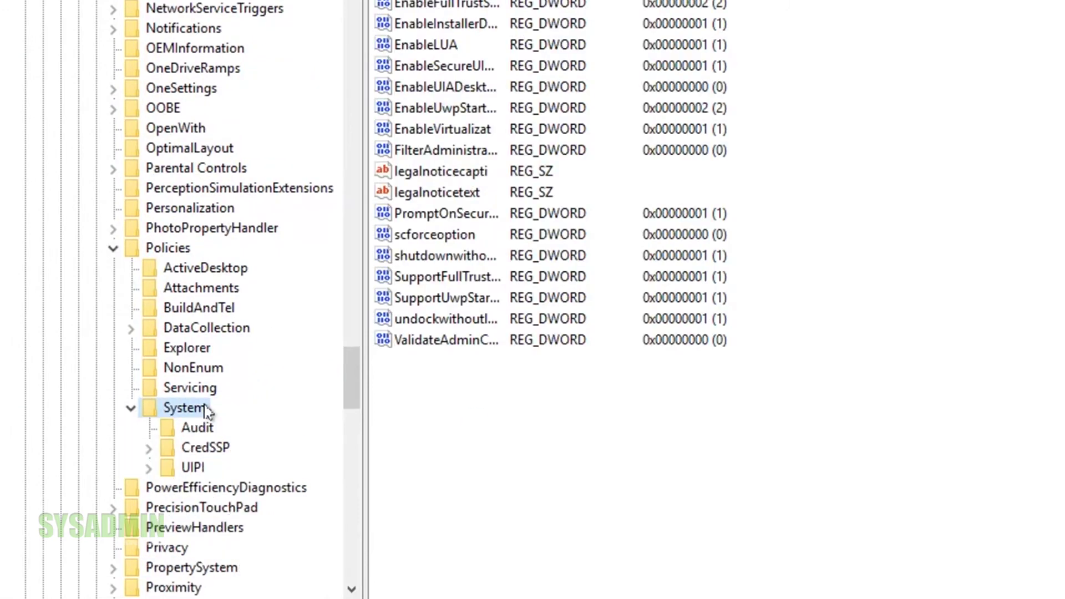
key(Down)
key(Down)
key(Right)
key(Down)
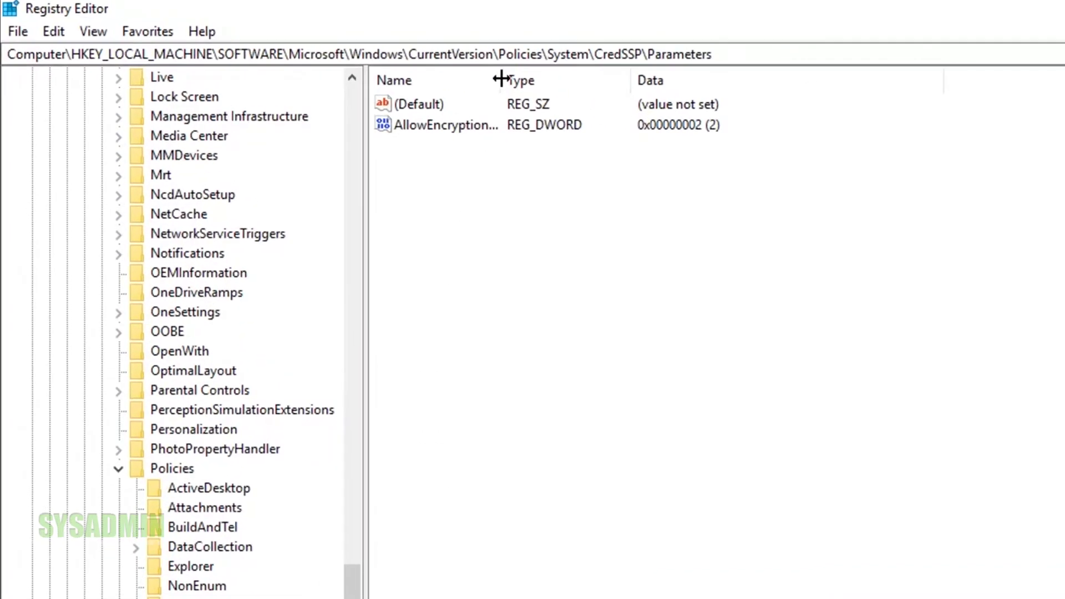
Open the AllowEncryptionOracle value and confirm its data stays at 2
double_click(501, 79)
double_click(483, 126)
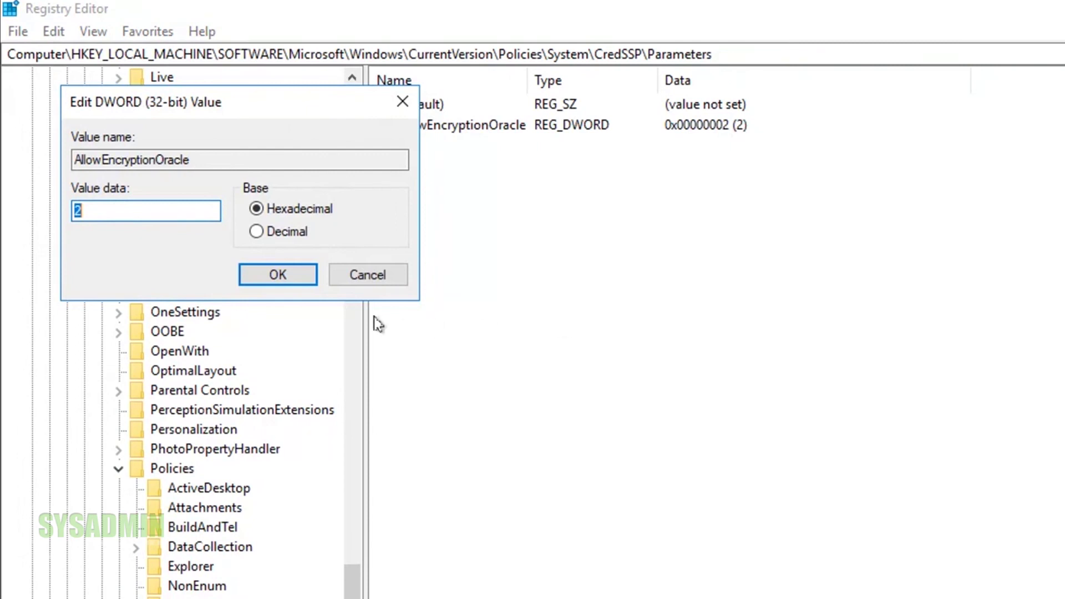
click(283, 278)
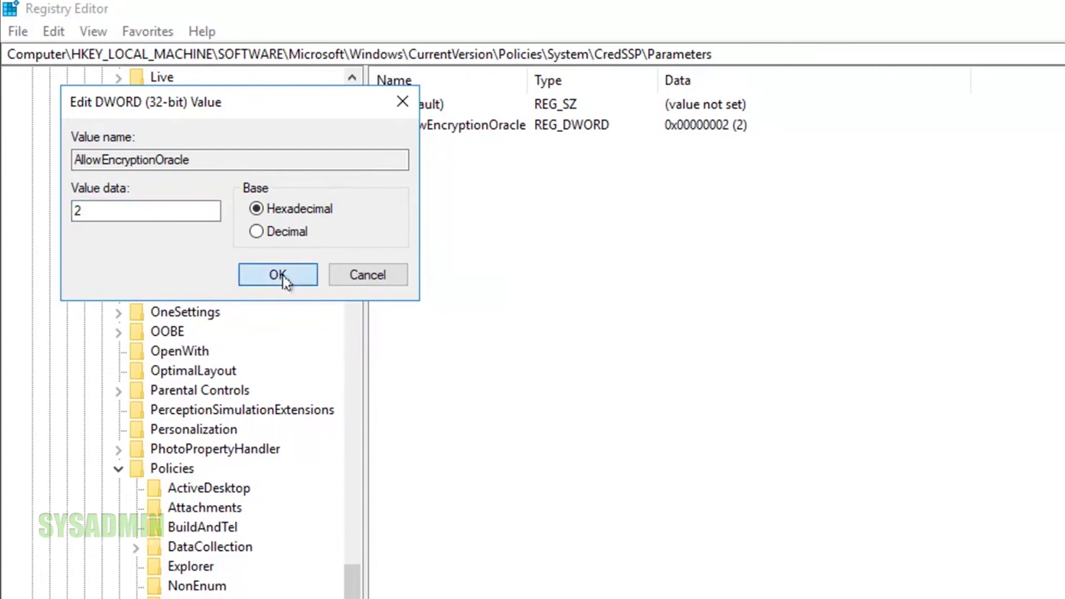